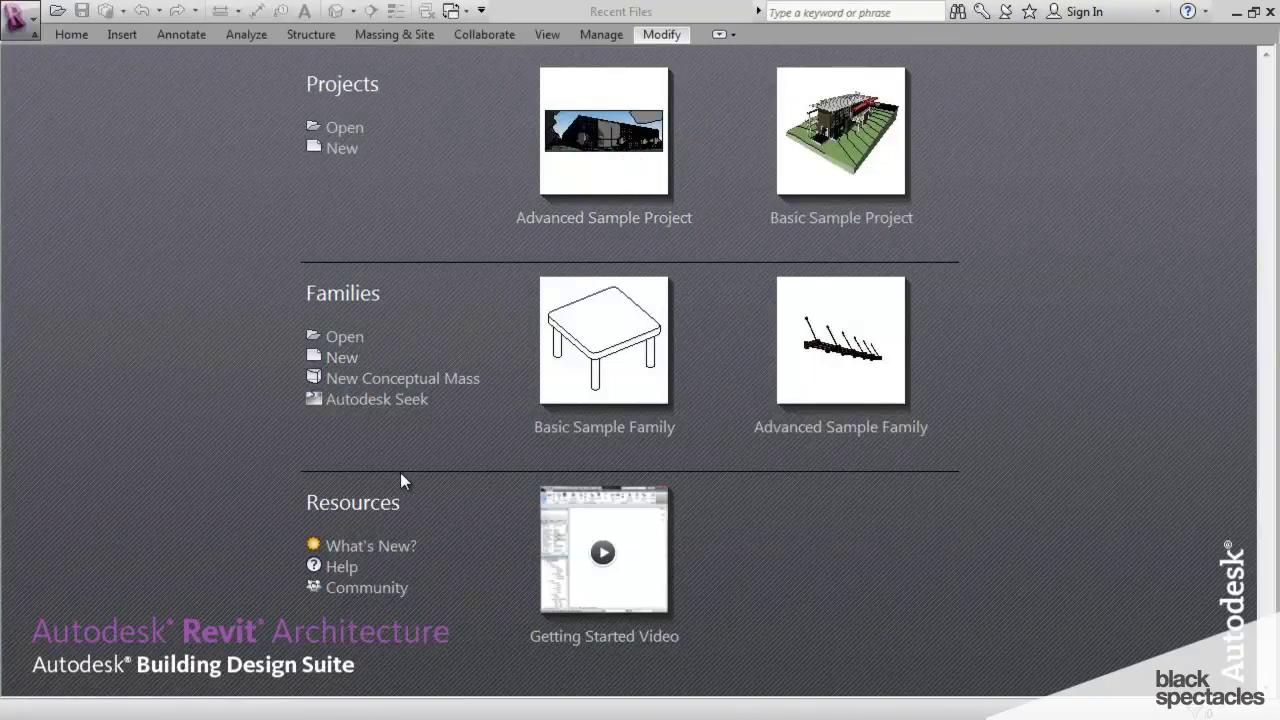
# Step: Create a new family from the Casework.rft template
pyautogui.click(341, 358)
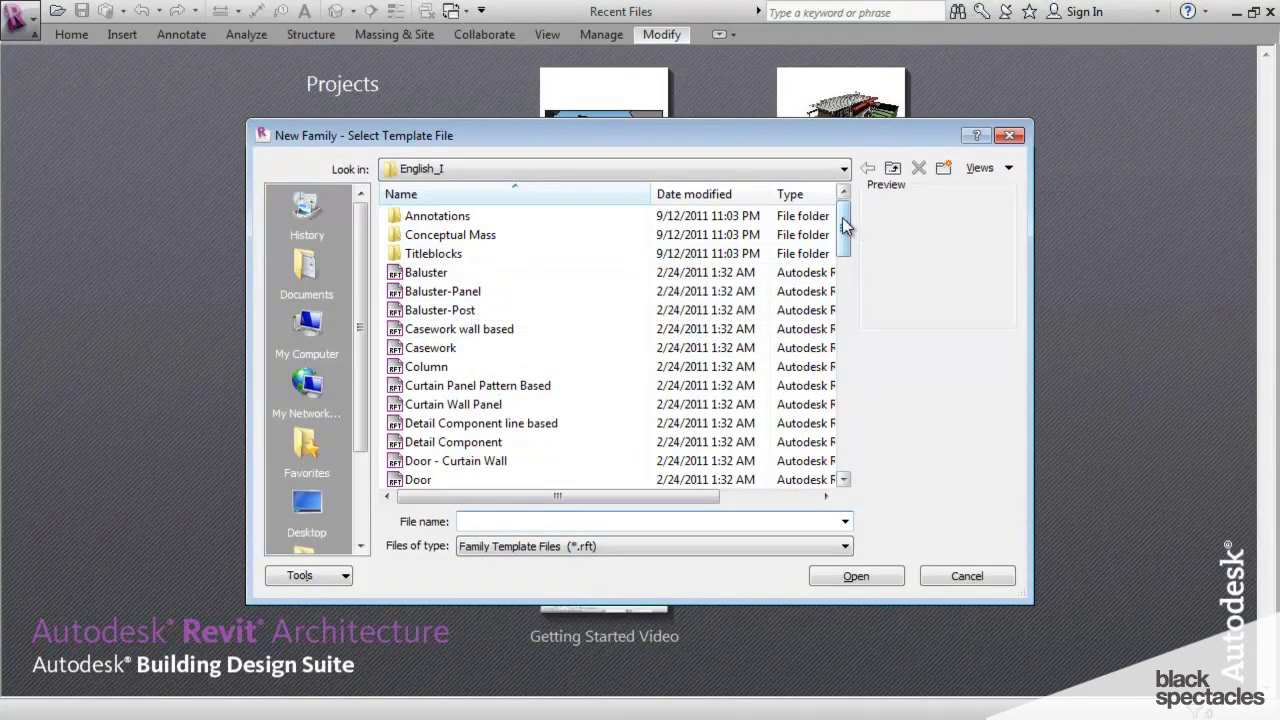
pyautogui.moveTo(844, 232)
pyautogui.mouseDown()
pyautogui.moveTo(842, 286)
pyautogui.moveTo(842, 214)
pyautogui.mouseUp()
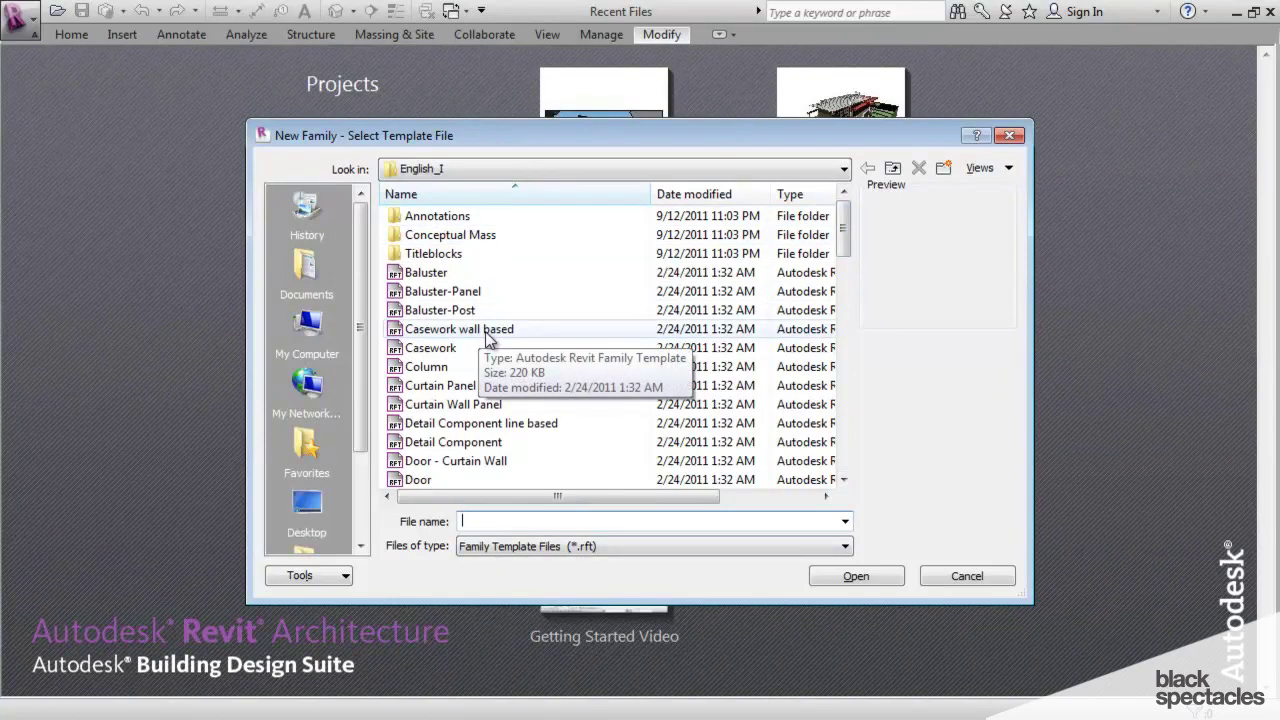
pyautogui.click(428, 349)
pyautogui.click(858, 577)
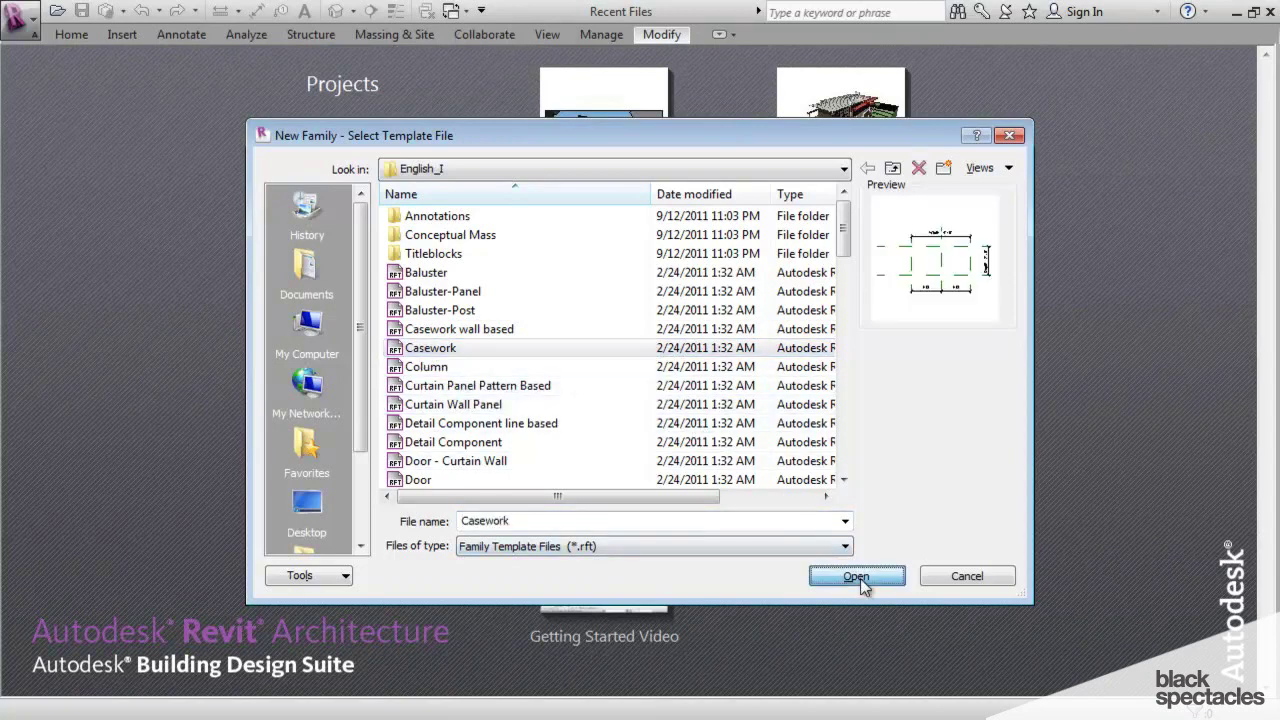
# Step: Review the Casework family's Front elevation with its 3'-0" height, then close the family views
pyautogui.scroll(-4, 935, 482)
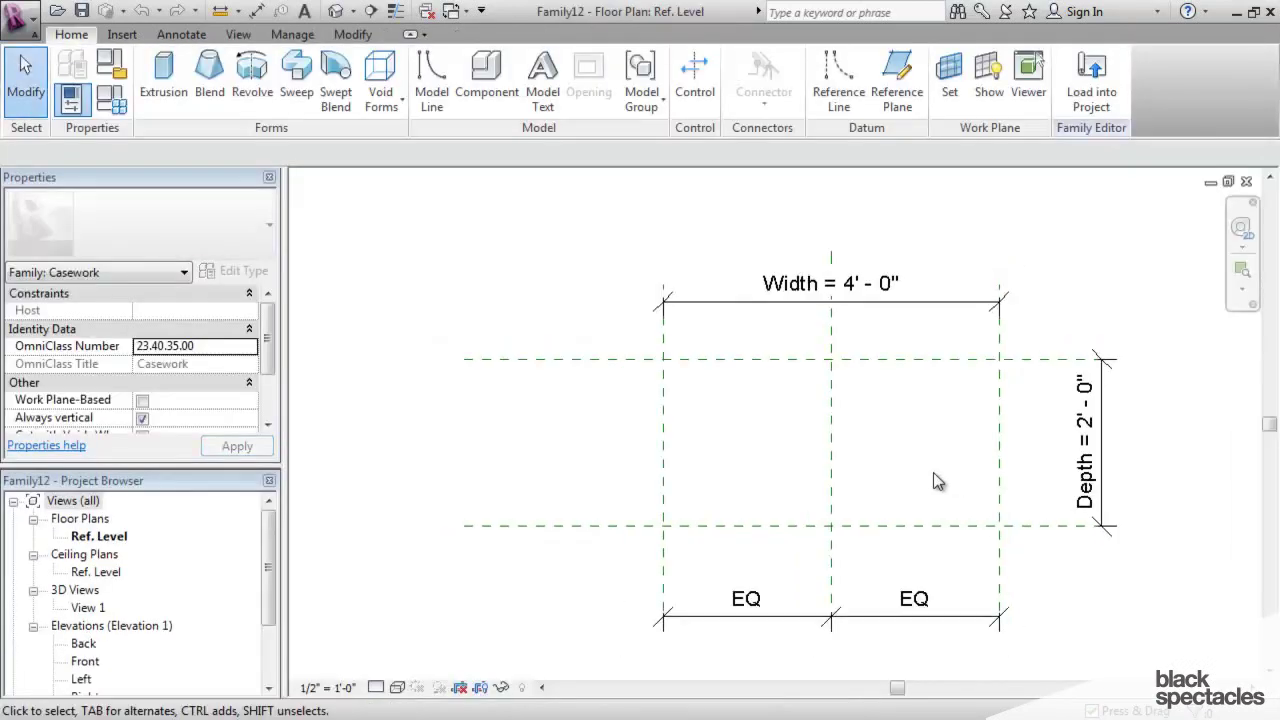
pyautogui.moveTo(946, 477); pyautogui.dragTo(820, 450, button='middle')
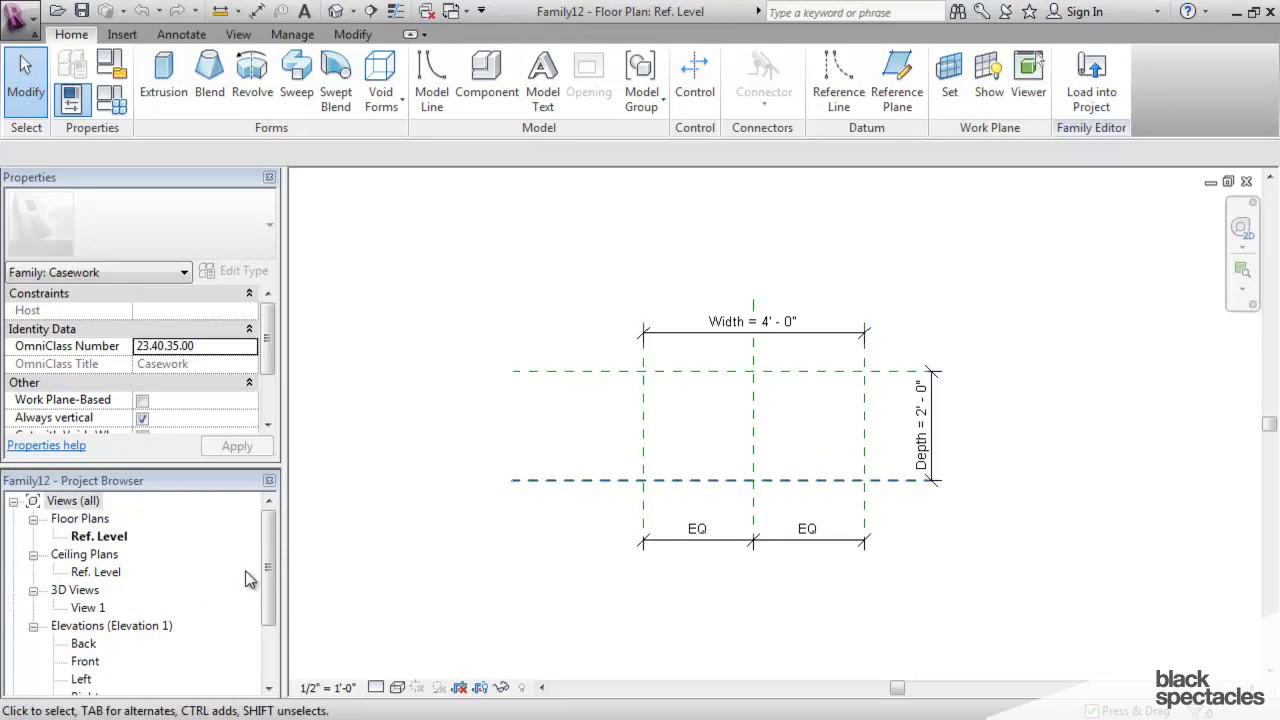
pyautogui.scroll(-1, 266, 560)
pyautogui.doubleClick(85, 625)
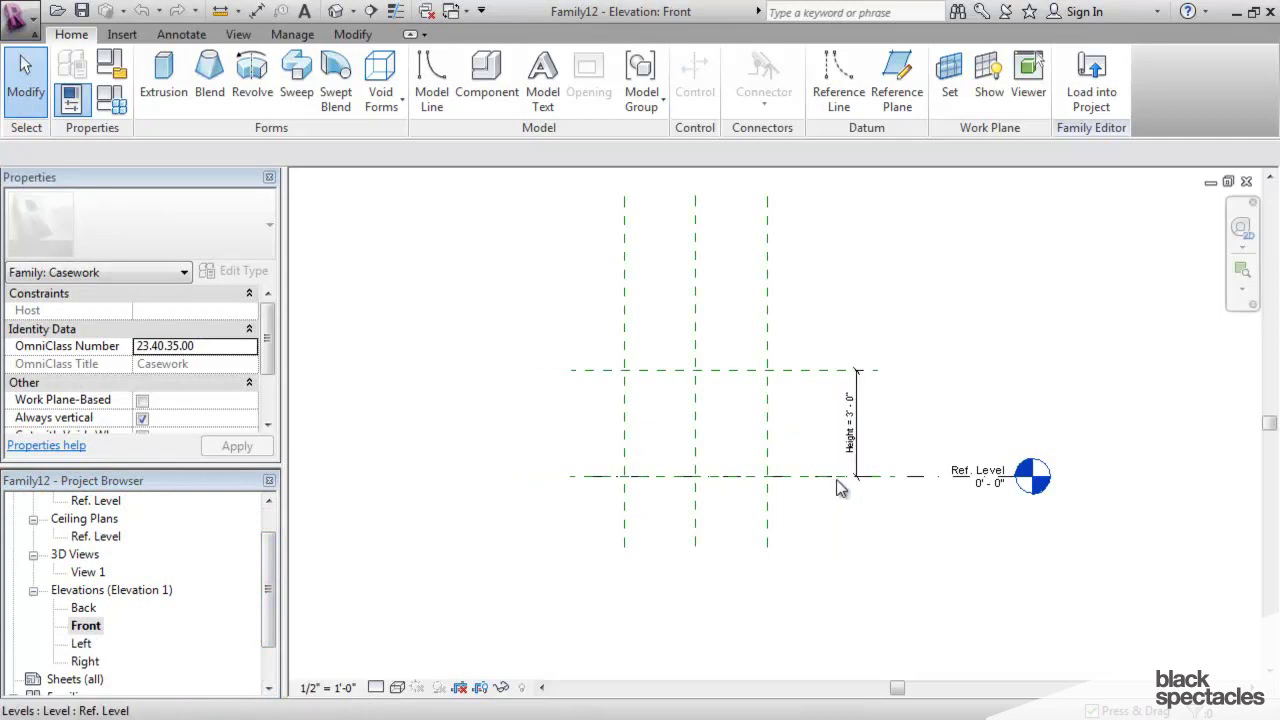
pyautogui.moveTo(847, 527)
pyautogui.mouseDown(button='middle')
pyautogui.moveTo(866, 536)
pyautogui.moveTo(868, 516)
pyautogui.mouseUp(button='middle')
pyautogui.scroll(3, 866, 525)
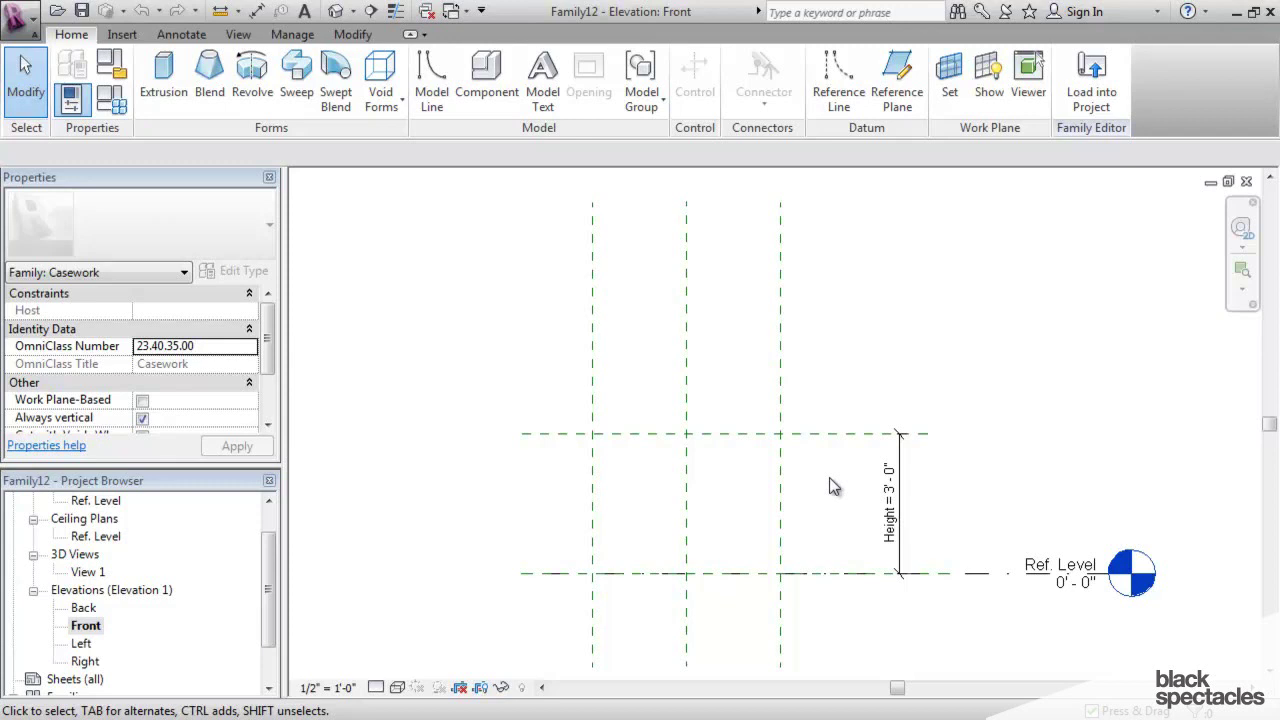
pyautogui.click(1246, 182)
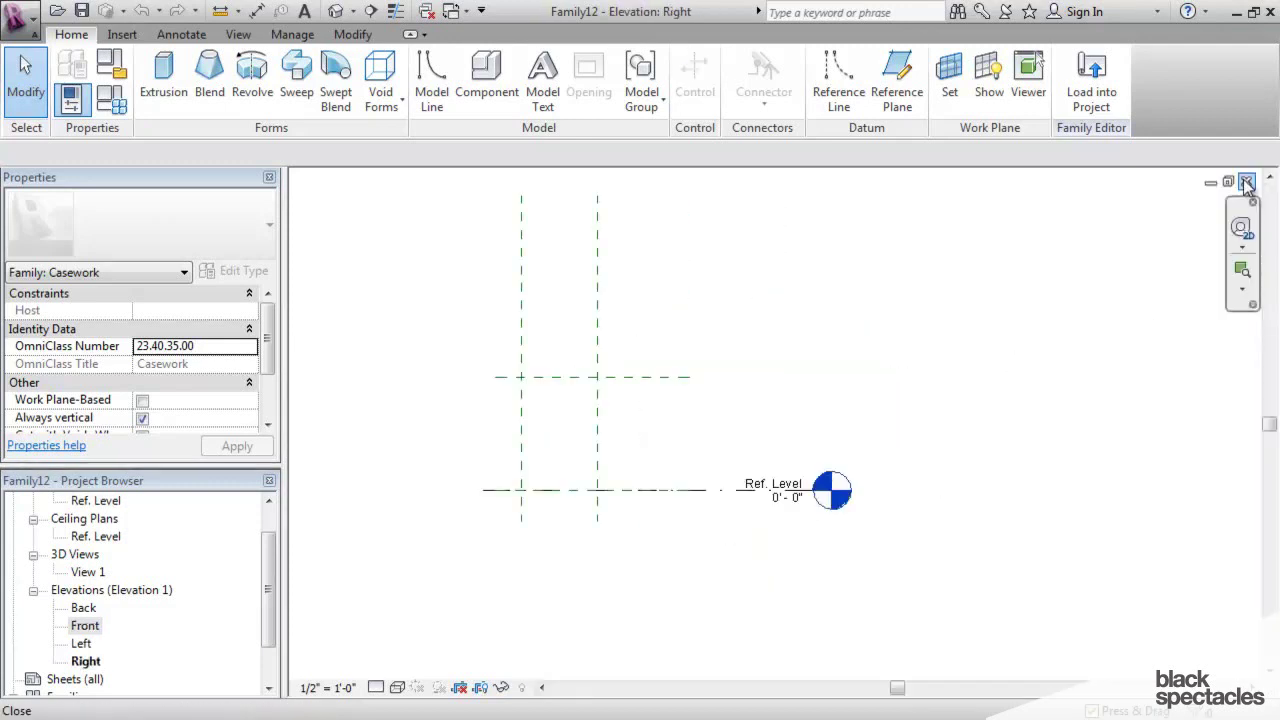
pyautogui.click(1247, 183)
# Step: Close the Casework family and create Family13 from the Generic Model.rft template
pyautogui.click(1247, 183)
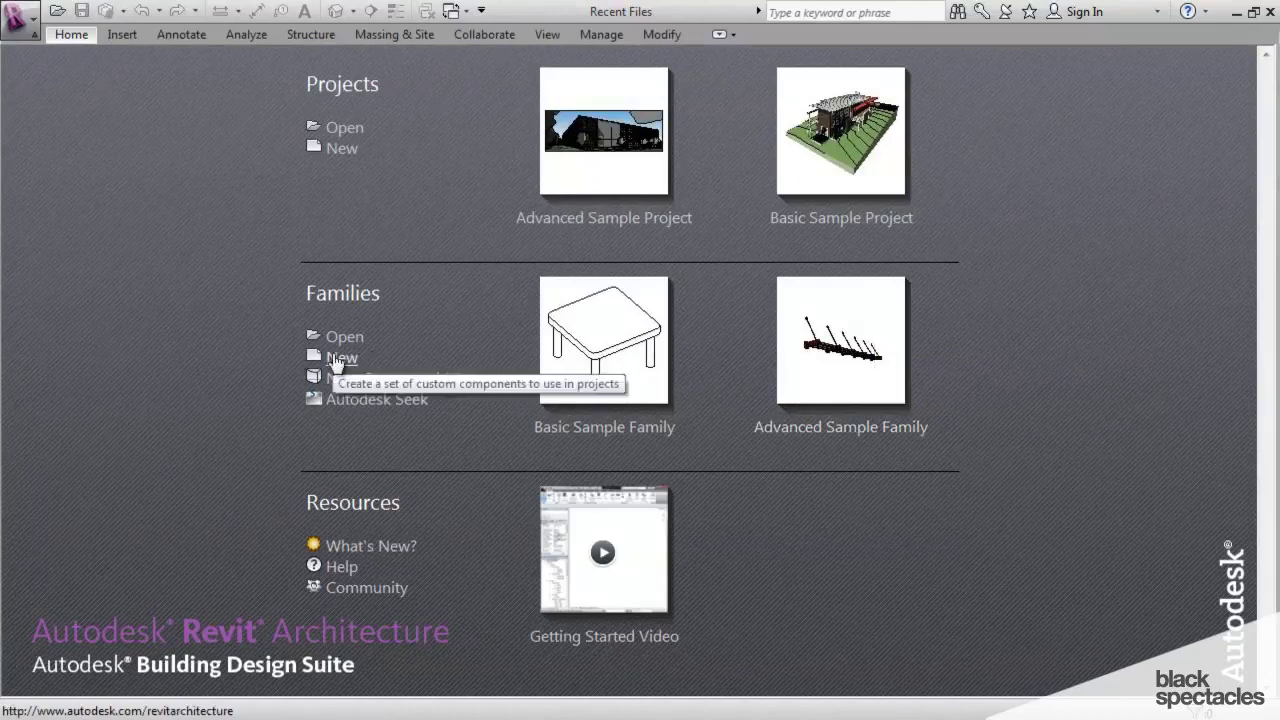
pyautogui.click(341, 360)
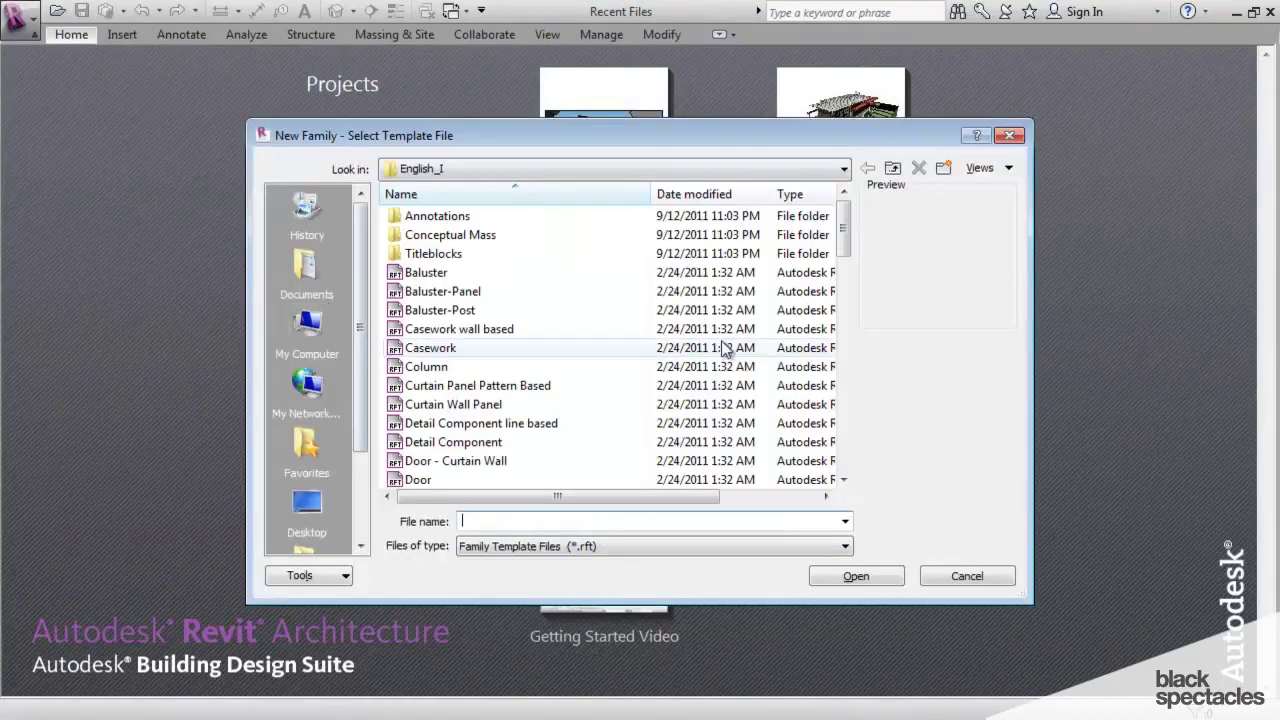
pyautogui.moveTo(843, 223); pyautogui.dragTo(843, 286)
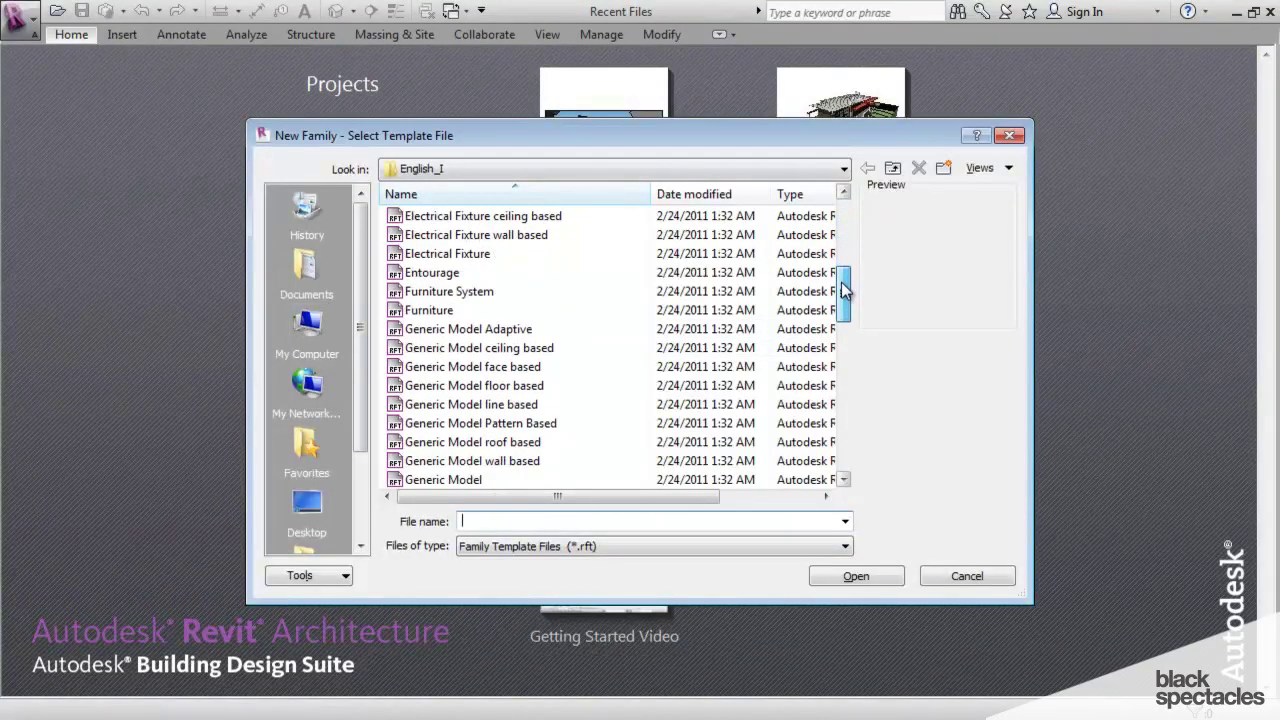
pyautogui.click(443, 484)
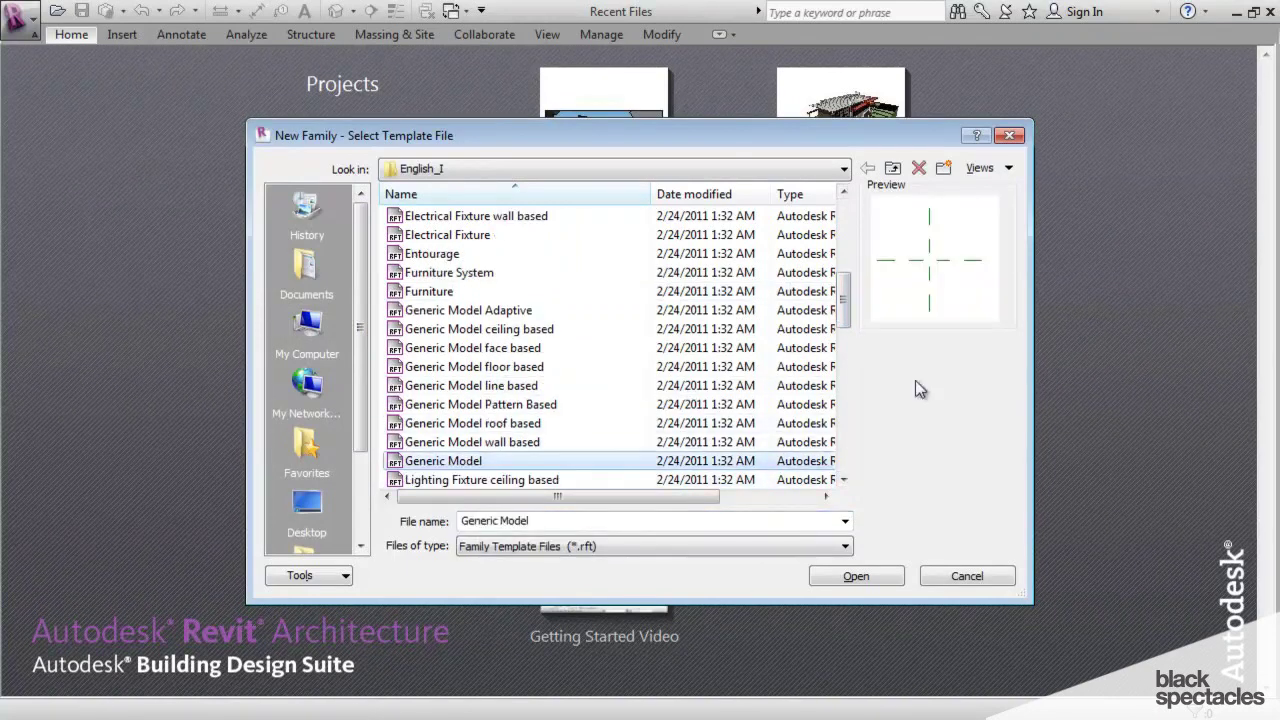
pyautogui.click(884, 582)
pyautogui.scroll(-3, 950, 516)
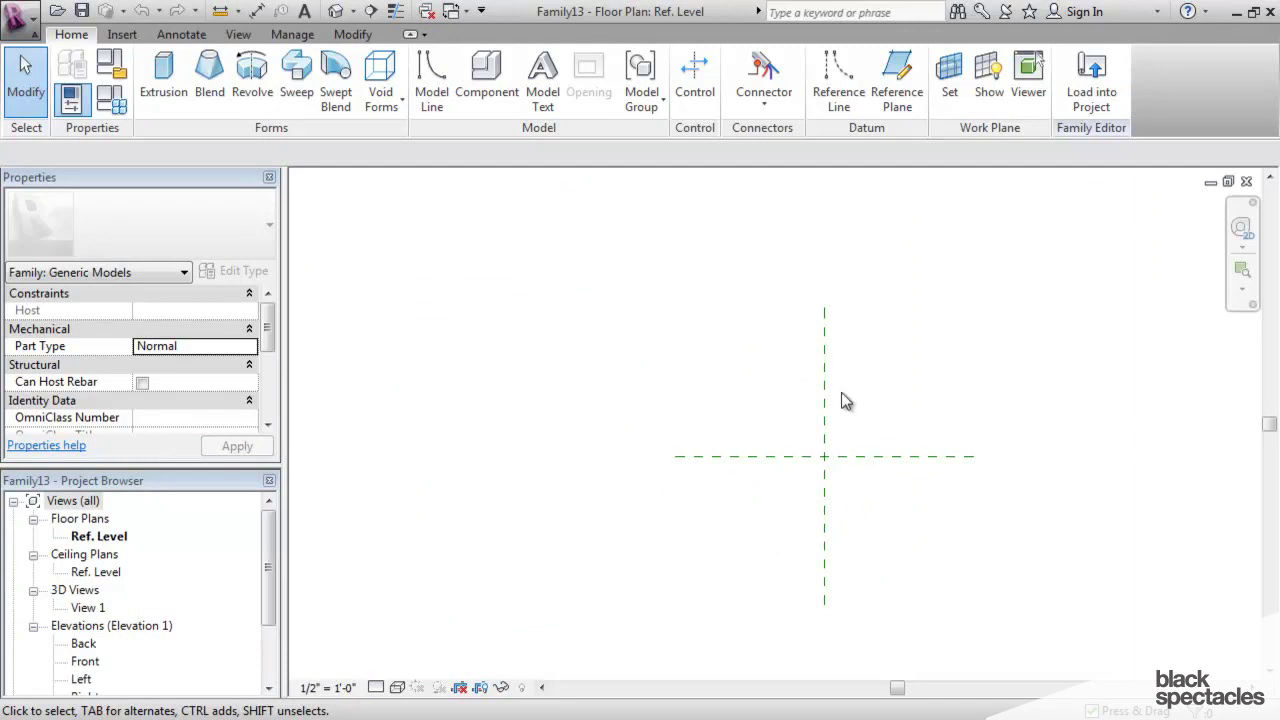
# Step: Inspect the family's reference planes in the floor plan and Front elevation
pyautogui.click(822, 430)
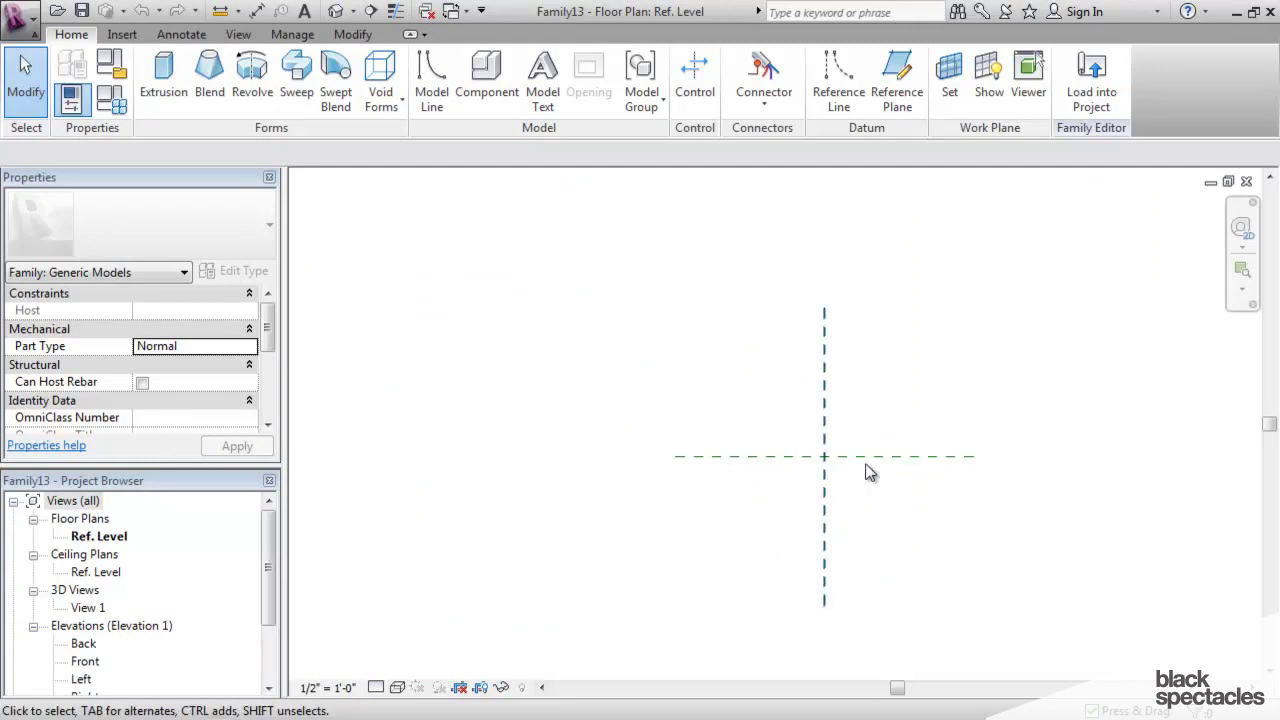
pyautogui.click(276, 545)
pyautogui.scroll(-2, 274, 566)
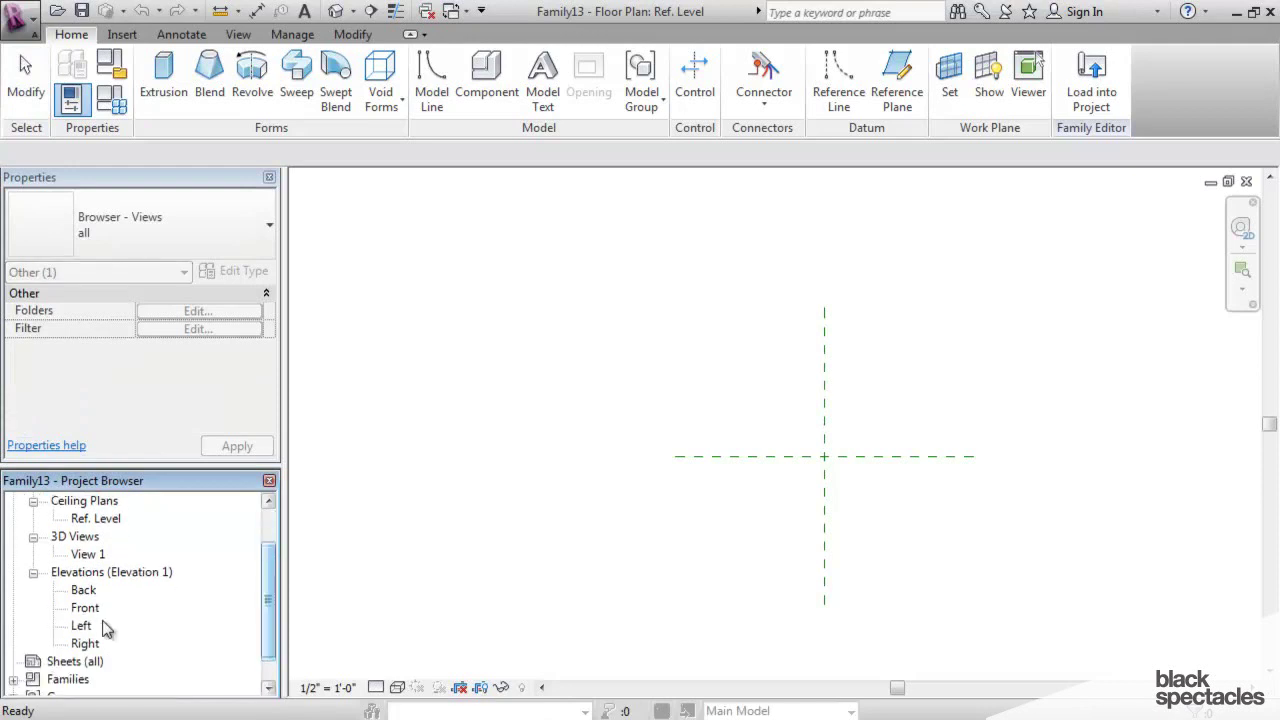
pyautogui.doubleClick(85, 607)
pyautogui.moveTo(686, 449); pyautogui.dragTo(800, 622, button='middle')
pyautogui.moveTo(774, 554); pyautogui.dragTo(807, 521, button='middle')
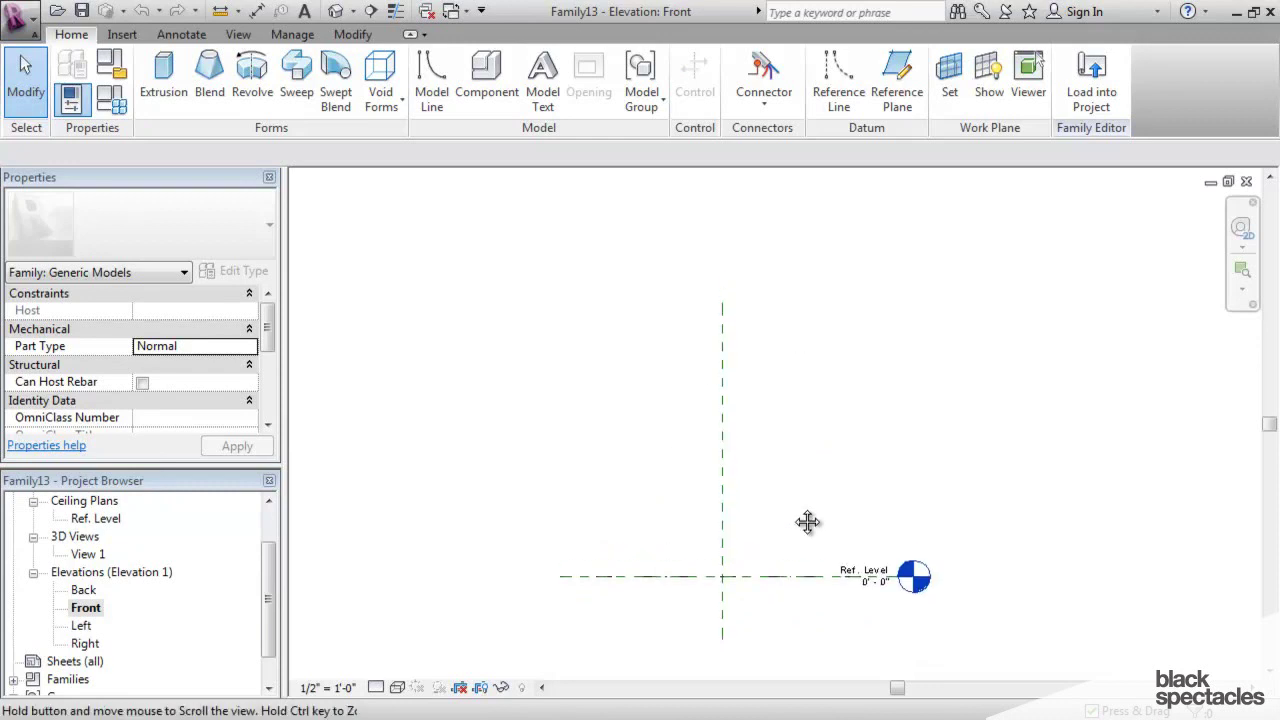
pyautogui.click(720, 517)
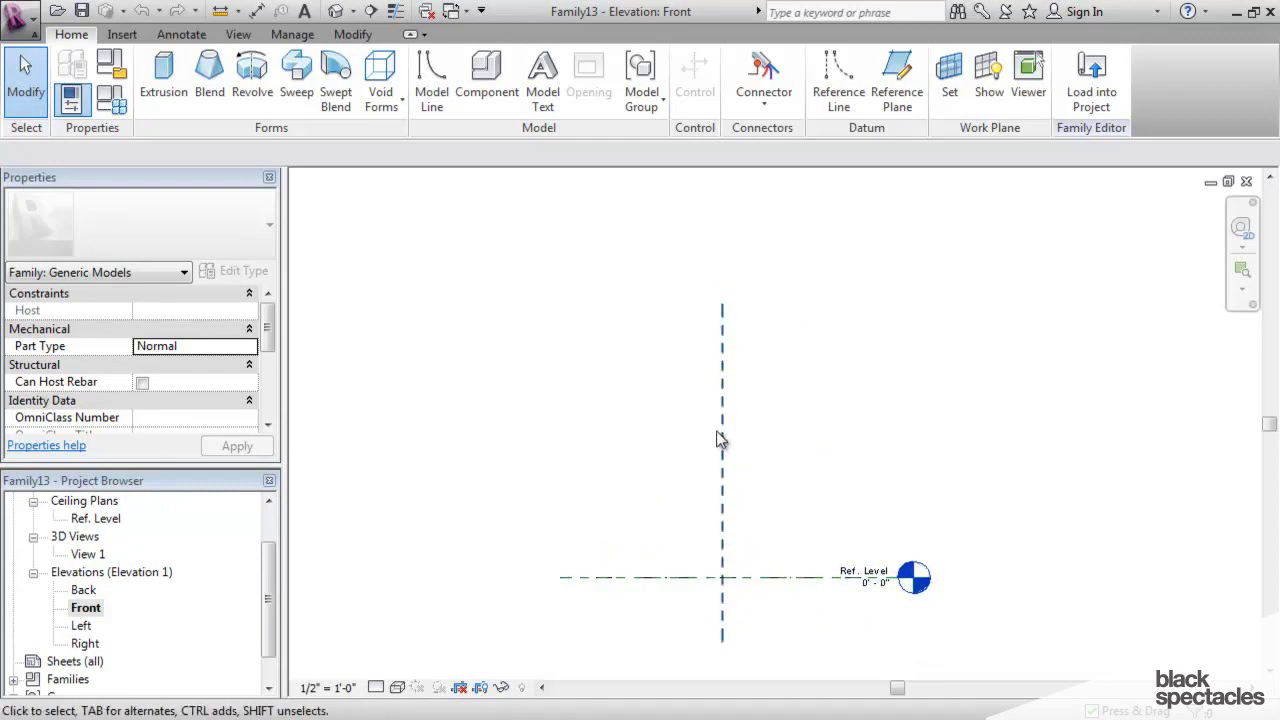
# Step: Open the Ref. Level ceiling plan and select its horizontal and vertical reference planes
pyautogui.doubleClick(96, 518)
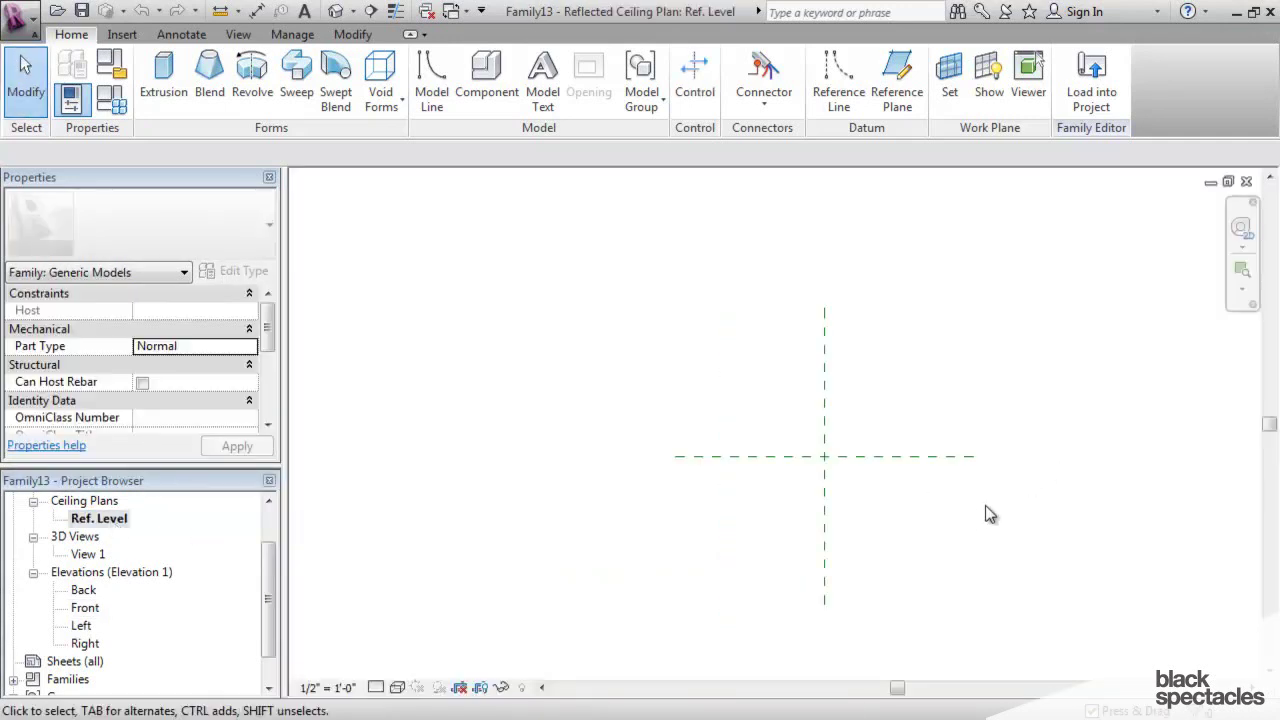
pyautogui.moveTo(980, 522); pyautogui.dragTo(903, 487, button='middle')
pyautogui.click(689, 418)
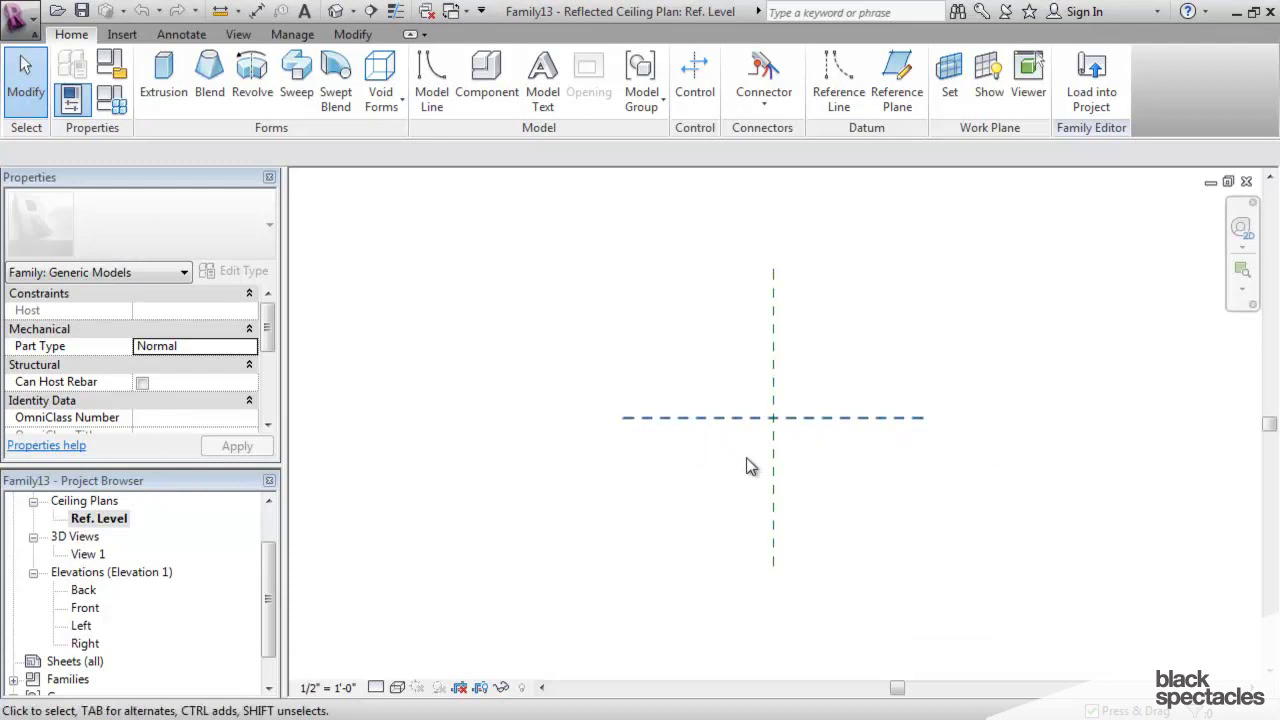
pyautogui.click(774, 486)
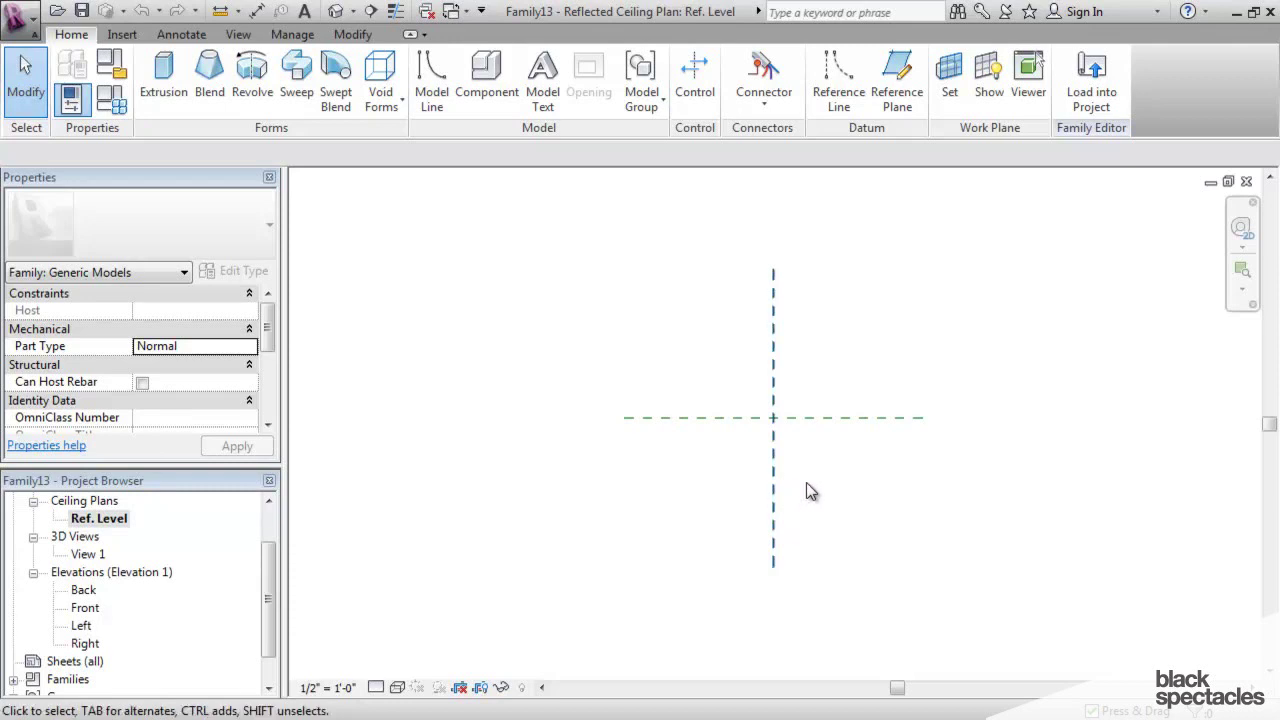
pyautogui.click(624, 418)
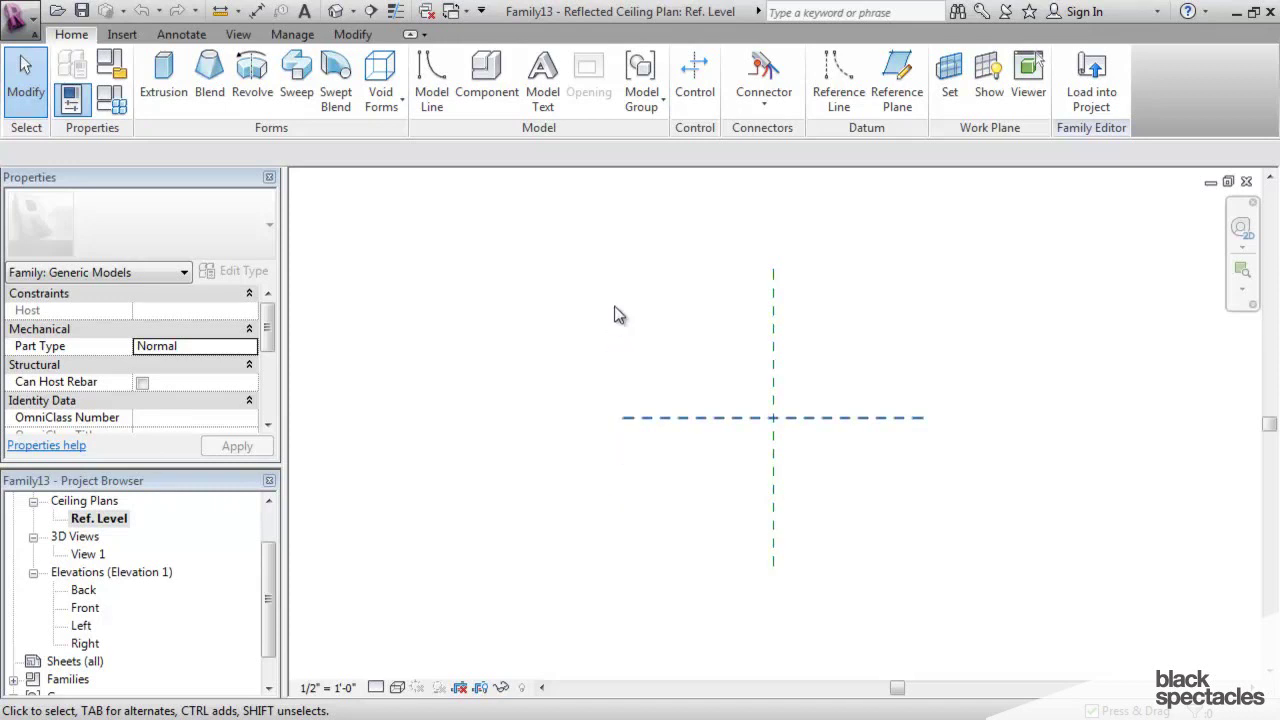
pyautogui.click(110, 72)
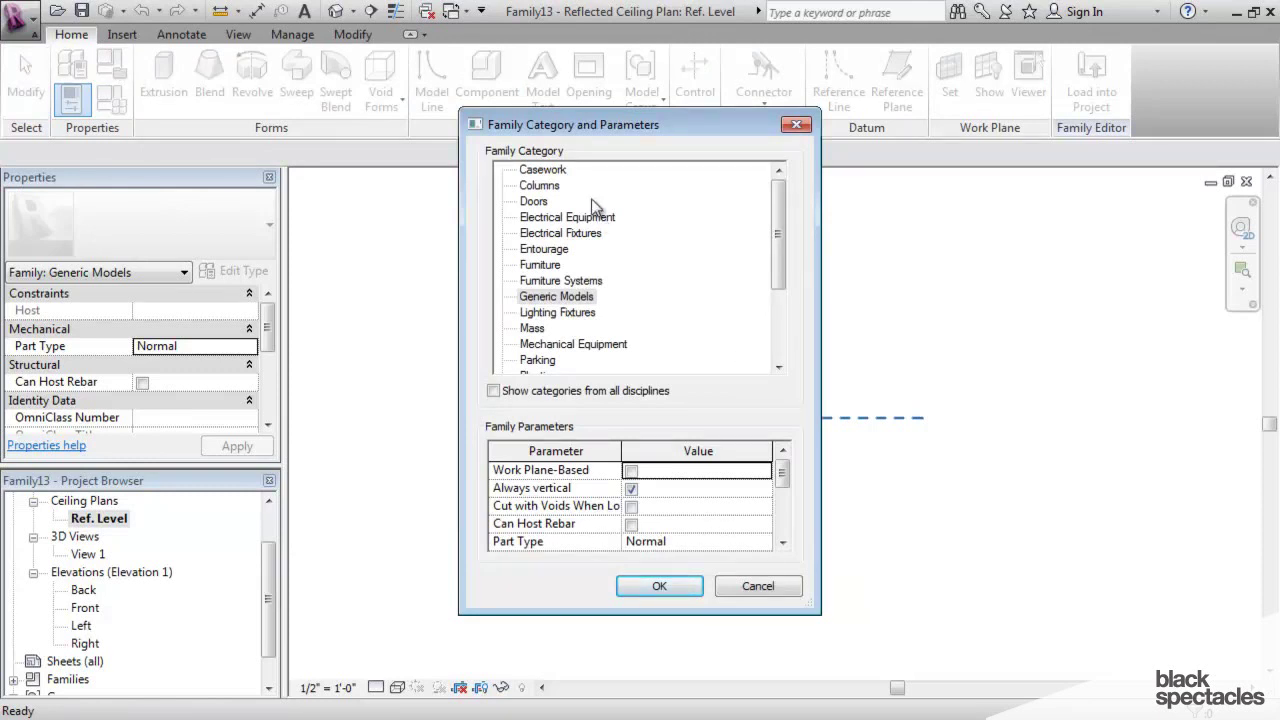
# Step: Set Family13's category from Generic Models to Casework, then reopen the dialog to confirm
pyautogui.moveTo(783, 235); pyautogui.dragTo(779, 186)
pyautogui.moveTo(779, 214)
pyautogui.mouseDown()
pyautogui.moveTo(780, 291)
pyautogui.moveTo(788, 211)
pyautogui.mouseUp()
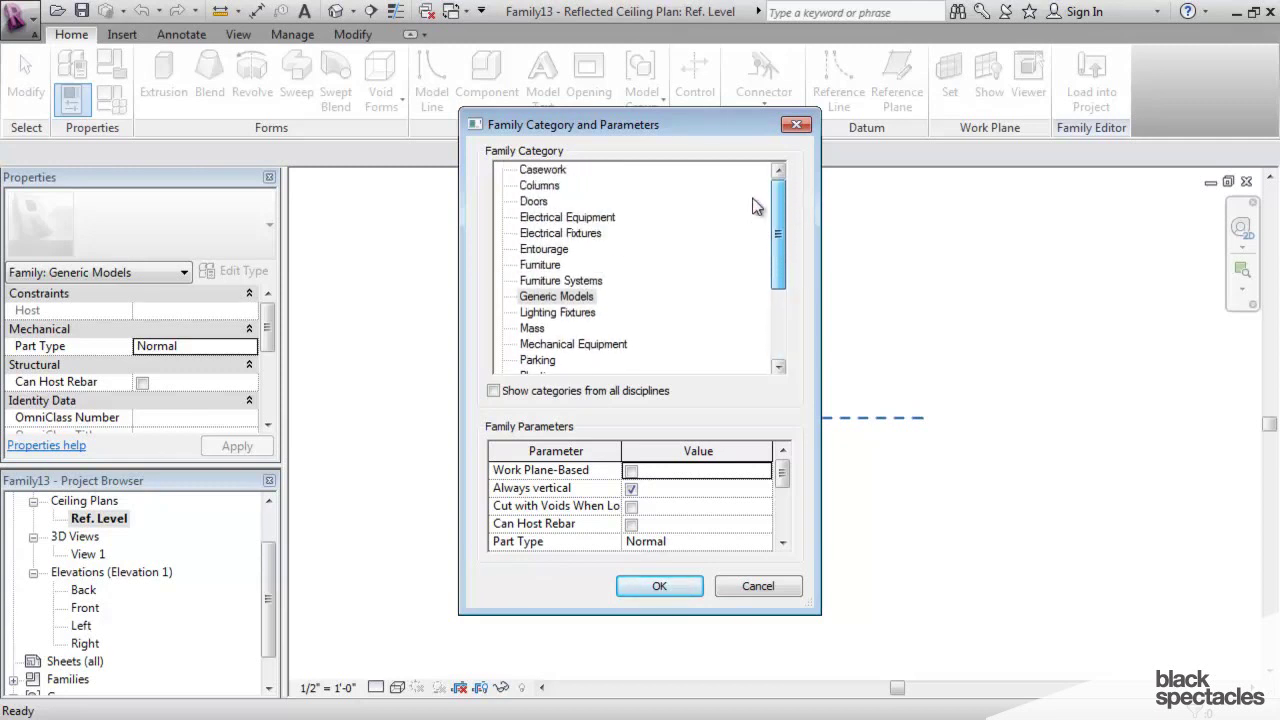
pyautogui.click(532, 172)
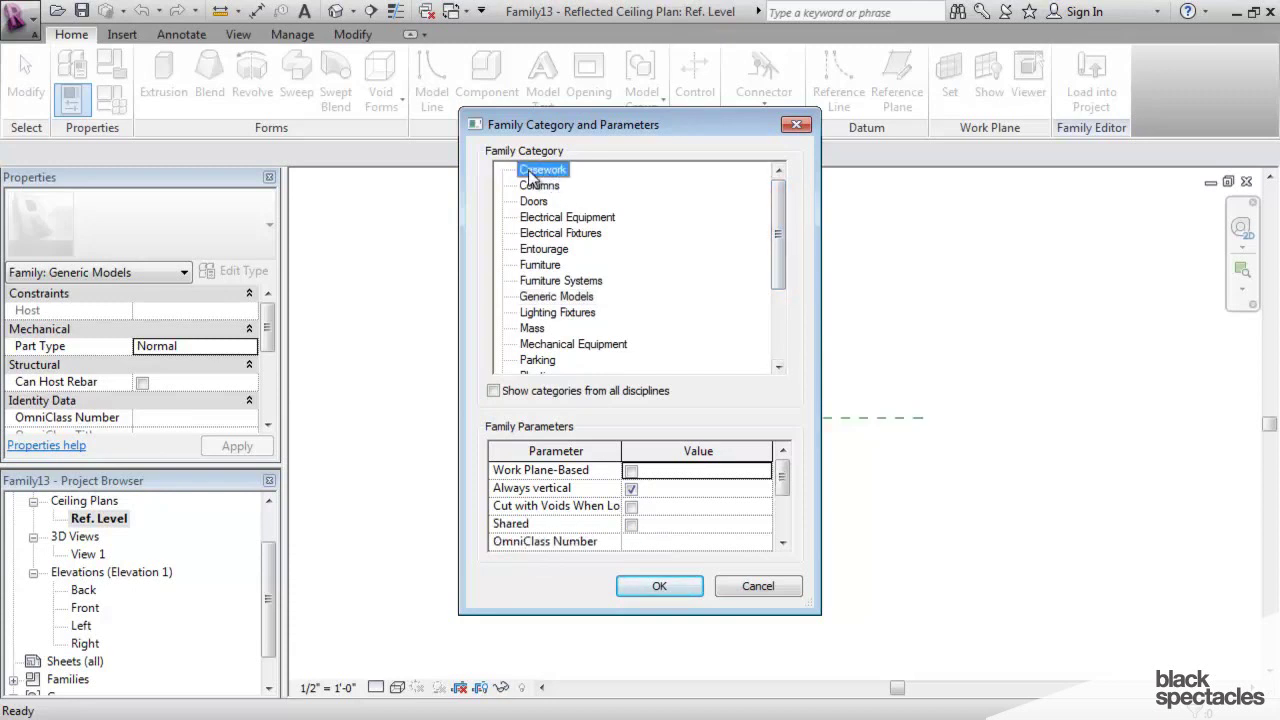
pyautogui.click(657, 586)
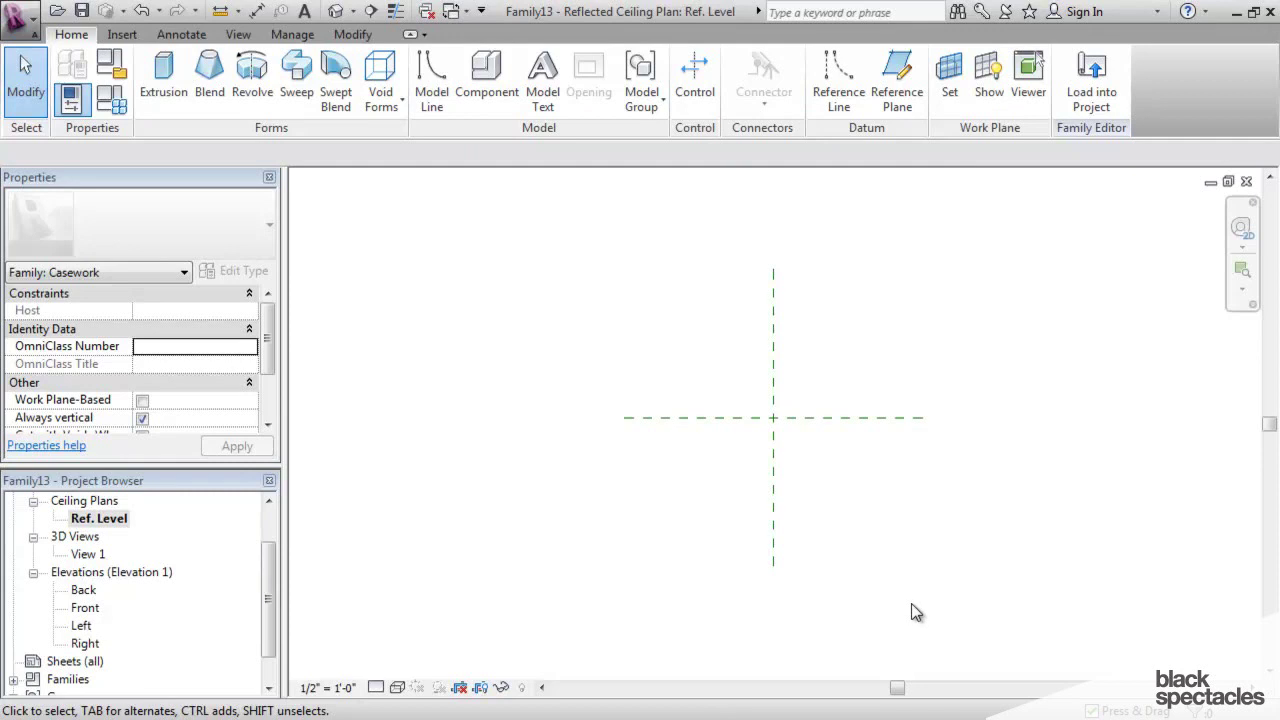
pyautogui.click(108, 66)
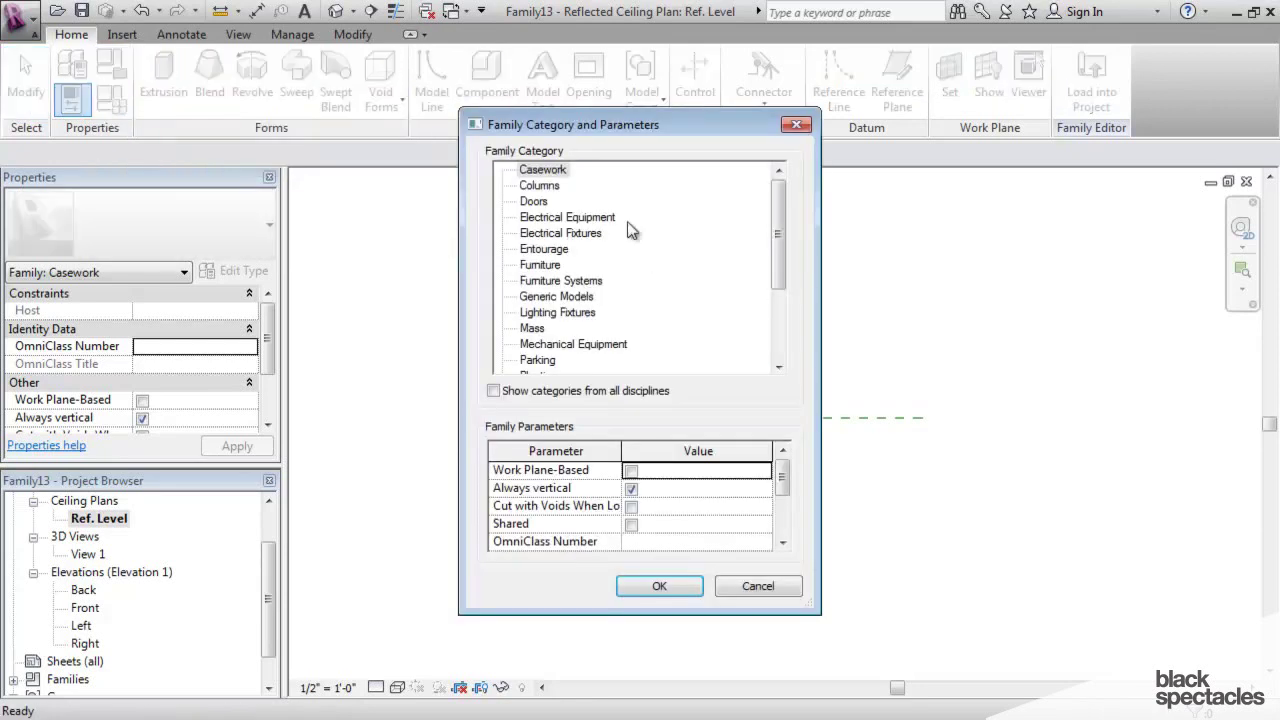